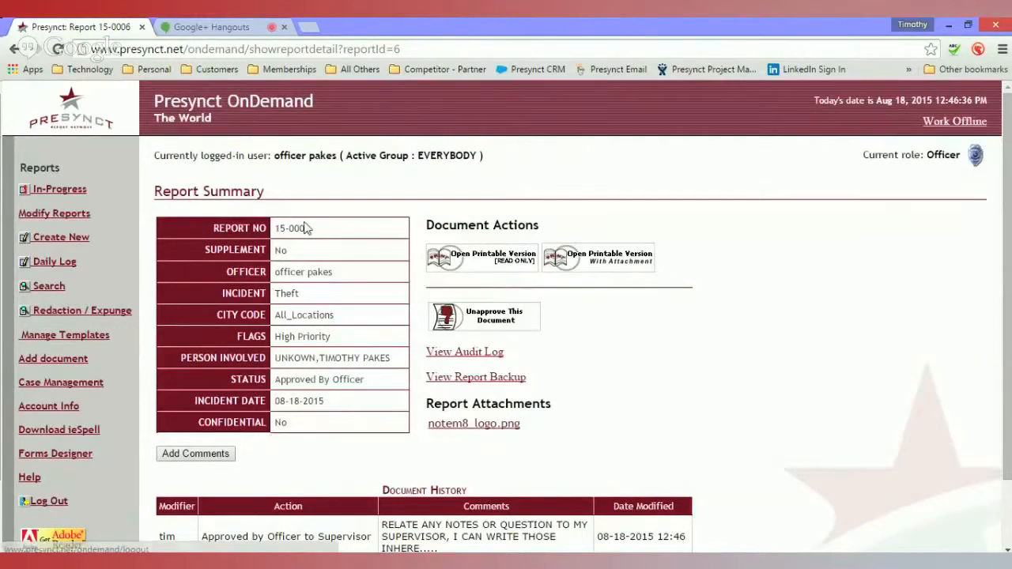
Step: Log out of the officer account and sign in with the saved supervisor login, dismissing the browser warning
{"action": "left_click_drag", "start_coordinate": [311, 228], "coordinate": [273, 228]}
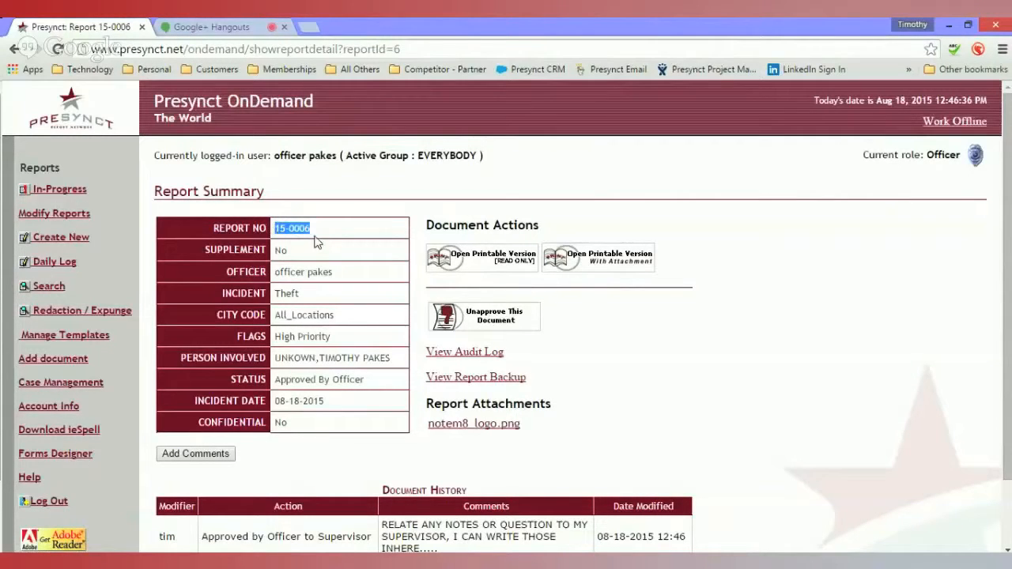
{"action": "left_click", "coordinate": [51, 502]}
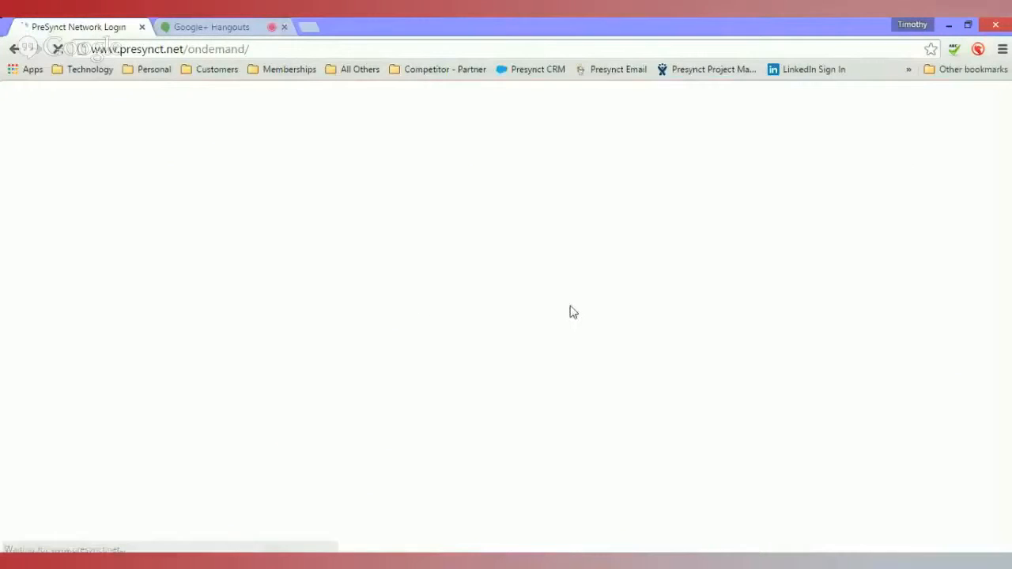
{"action": "left_click", "coordinate": [519, 333]}
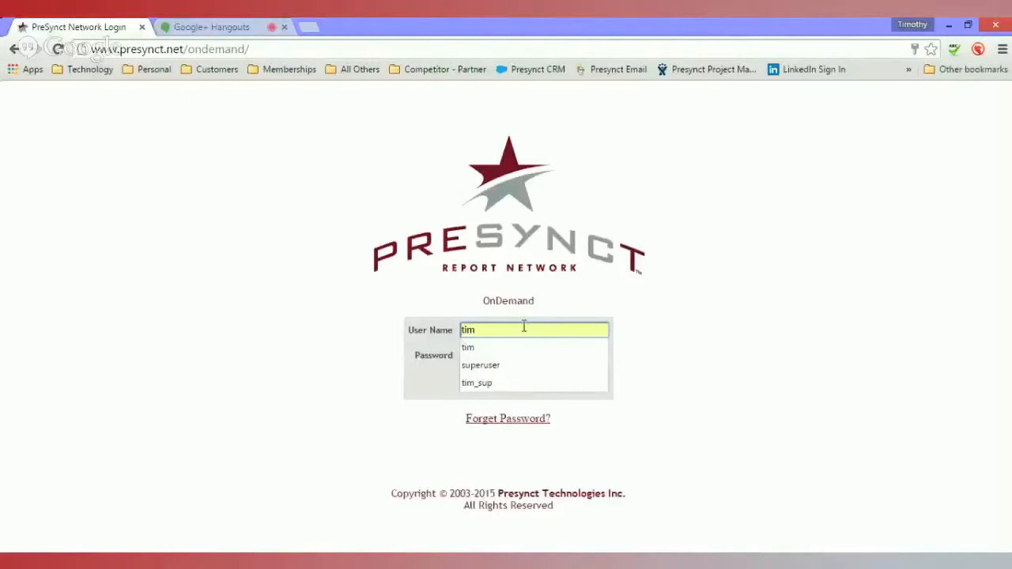
{"action": "left_click", "coordinate": [479, 385]}
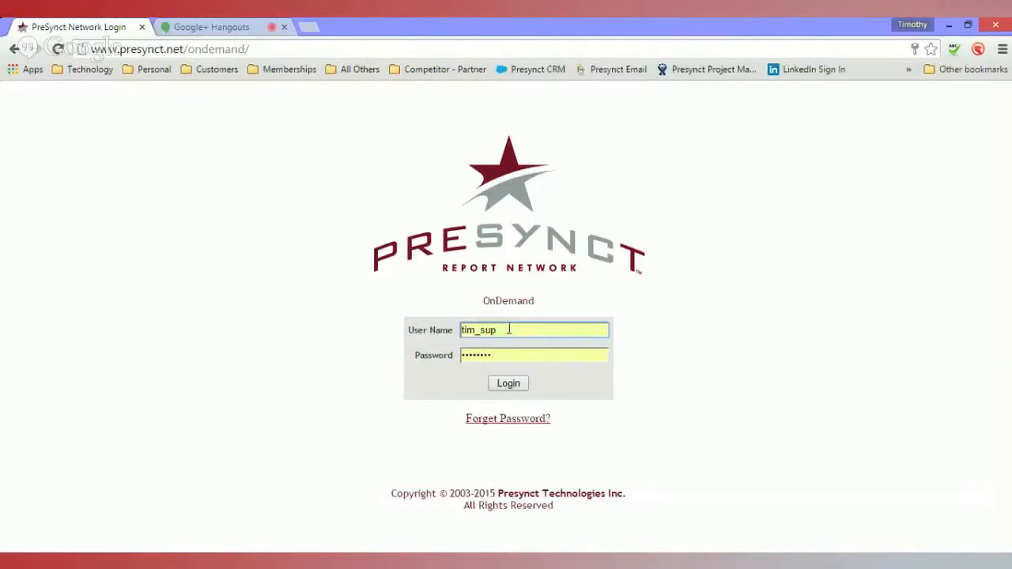
{"action": "left_click", "coordinate": [510, 384]}
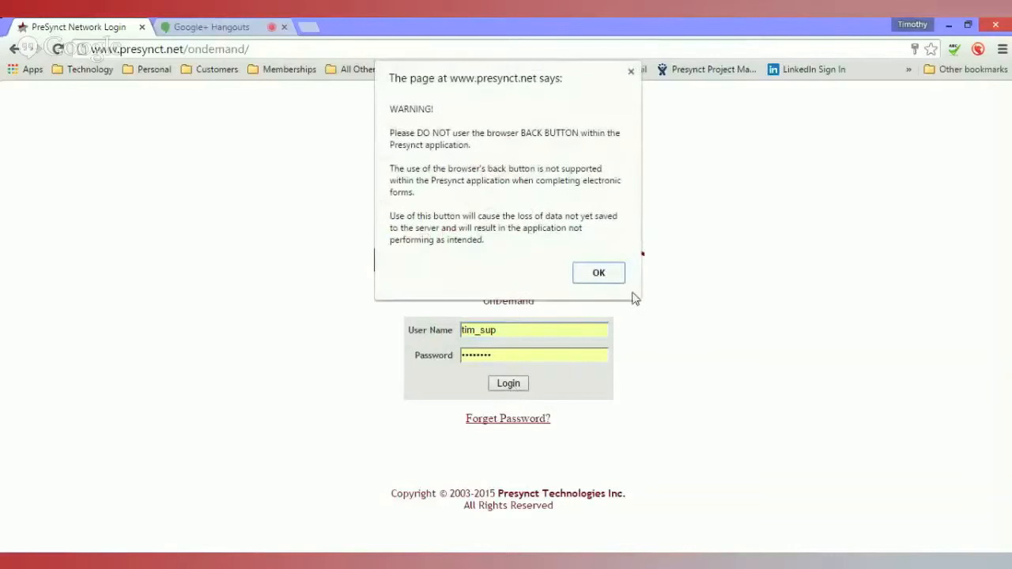
{"action": "left_click", "coordinate": [616, 276]}
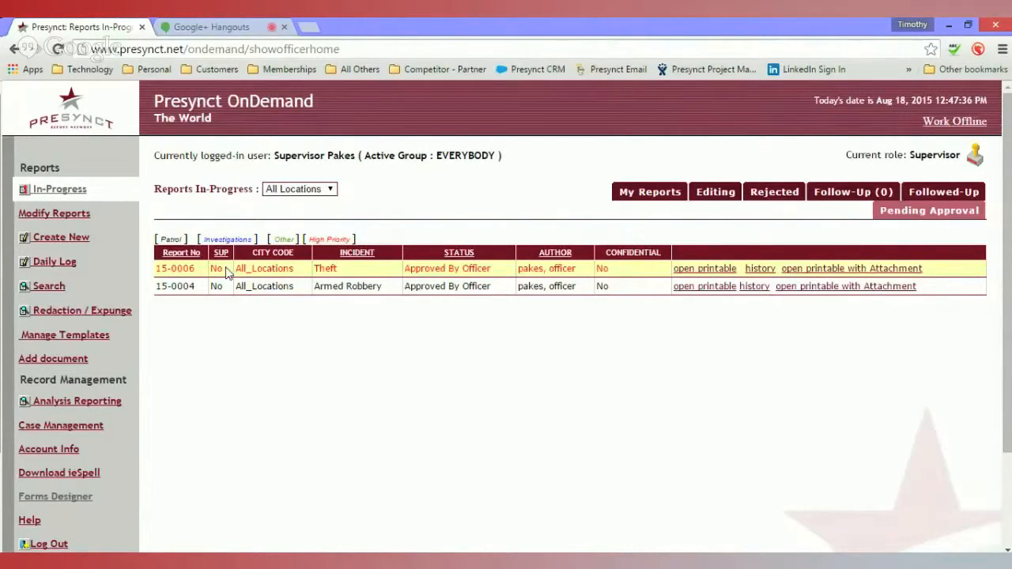
Step: Open the high-priority theft report awaiting approval and open its document for editing
{"action": "left_click", "coordinate": [498, 273]}
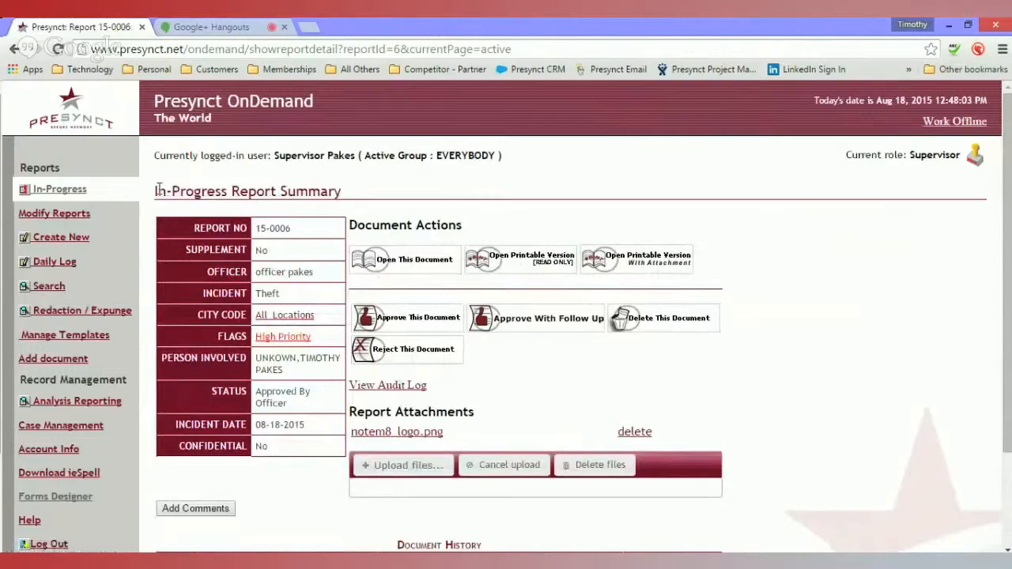
{"action": "left_click_drag", "start_coordinate": [158, 190], "coordinate": [274, 192]}
{"action": "left_click", "coordinate": [274, 192]}
{"action": "left_click", "coordinate": [402, 269]}
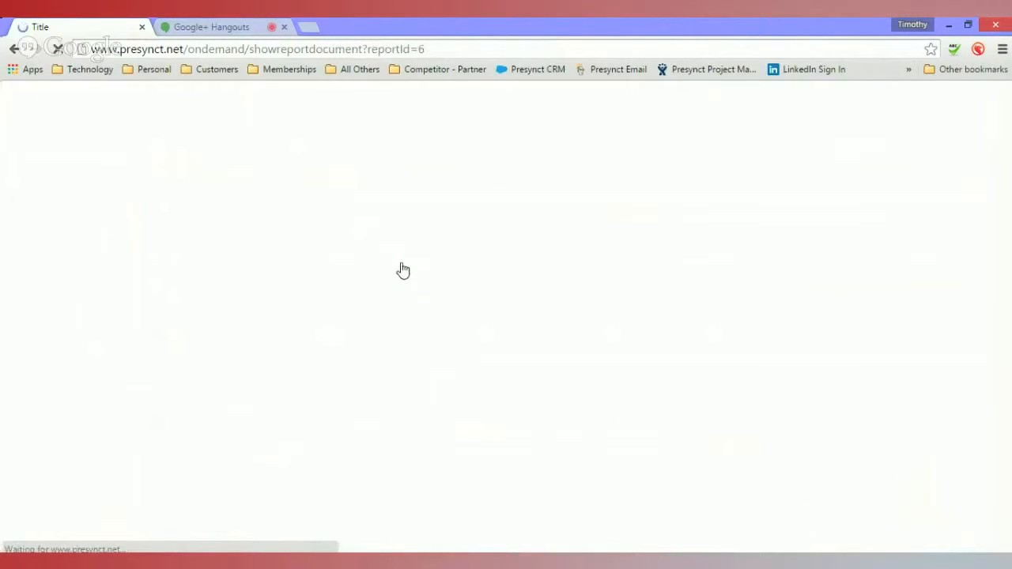
Step: Examine the incident report from its header to the reviewer name and badge number fields, and close the document
{"action": "scroll", "coordinate": [835, 297], "scroll_direction": "down", "scroll_amount": 1}
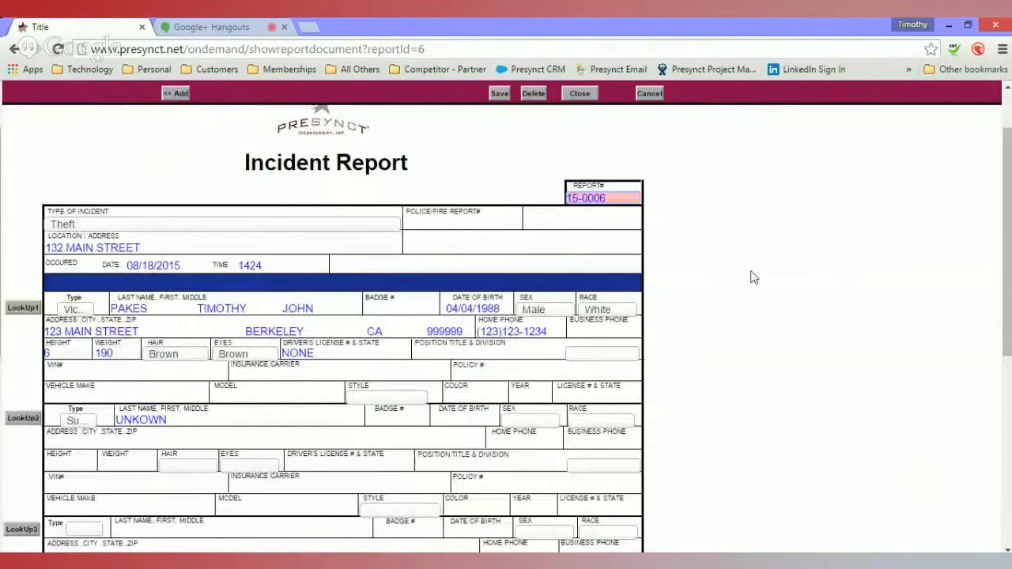
{"action": "scroll", "coordinate": [754, 277], "scroll_direction": "down", "scroll_amount": 5}
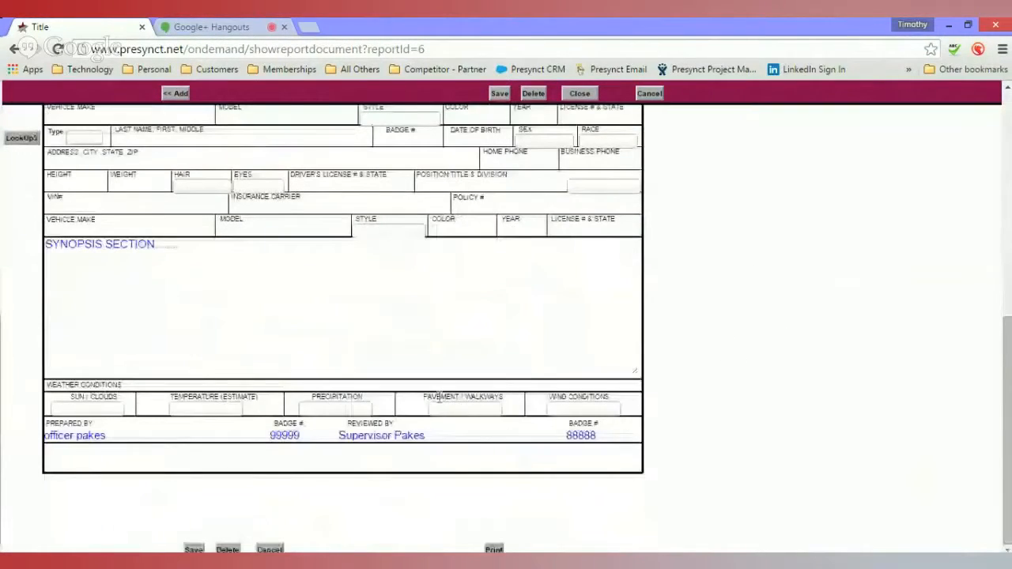
{"action": "triple_click", "coordinate": [404, 435]}
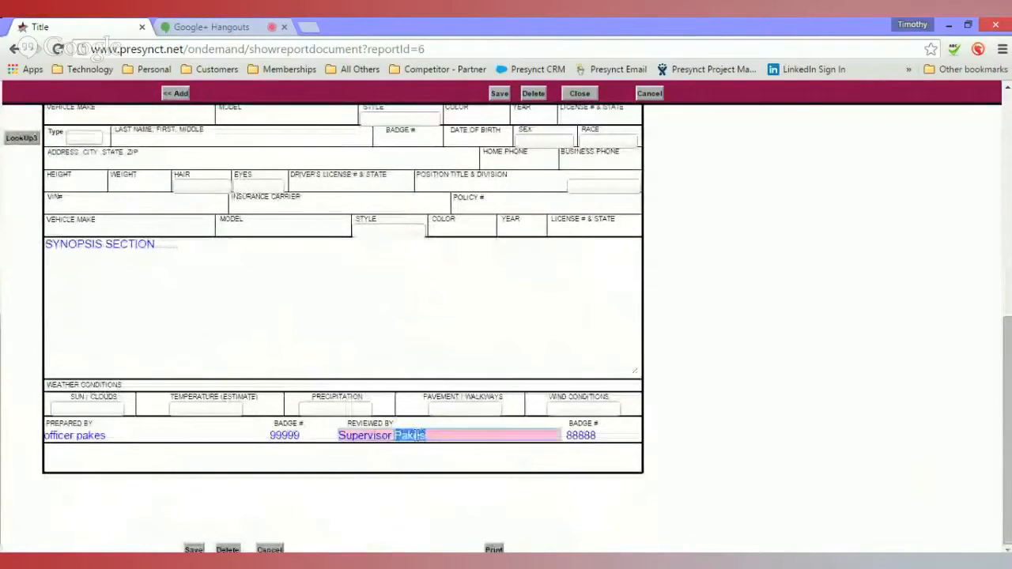
{"action": "triple_click", "coordinate": [589, 435]}
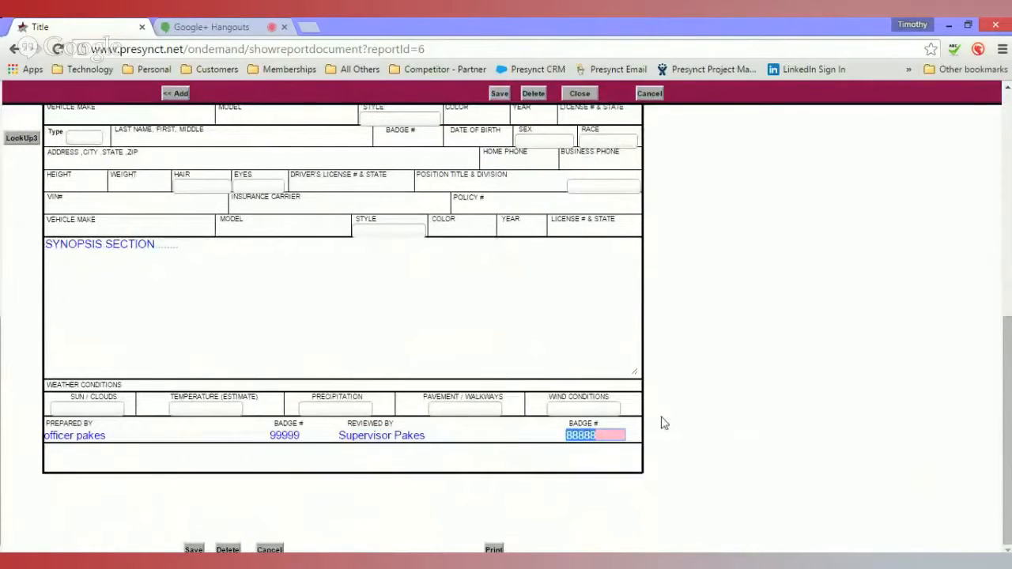
{"action": "left_click", "coordinate": [578, 465]}
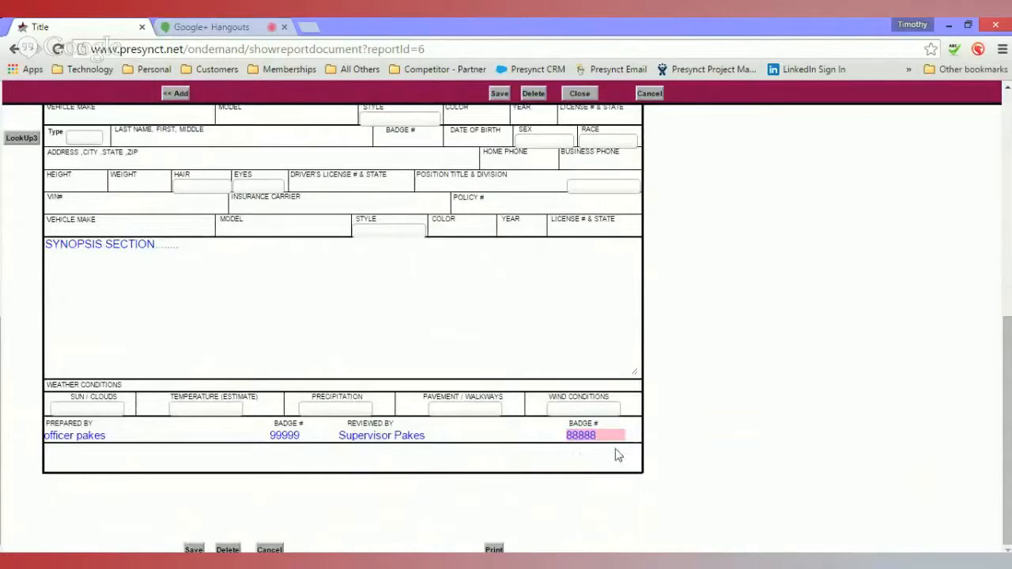
{"action": "scroll", "coordinate": [617, 454], "scroll_direction": "up", "scroll_amount": 10}
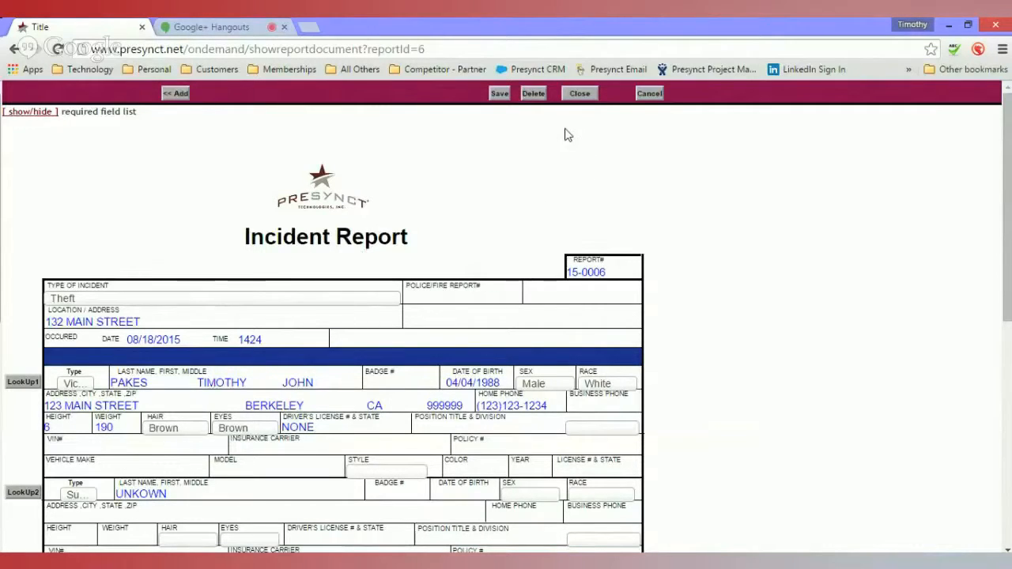
{"action": "scroll", "coordinate": [581, 123], "scroll_direction": "down", "scroll_amount": 6}
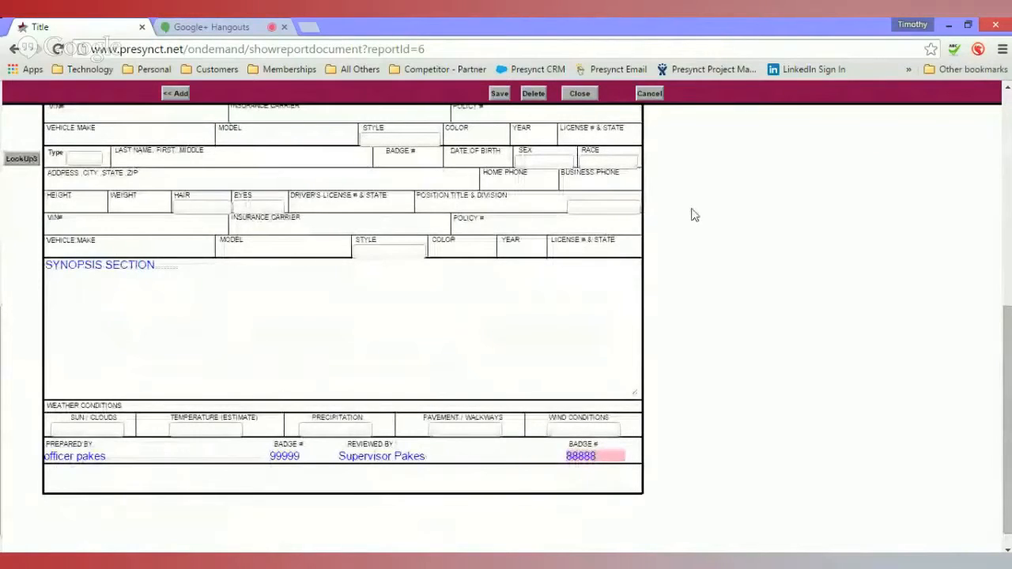
{"action": "scroll", "coordinate": [701, 269], "scroll_direction": "up", "scroll_amount": 6}
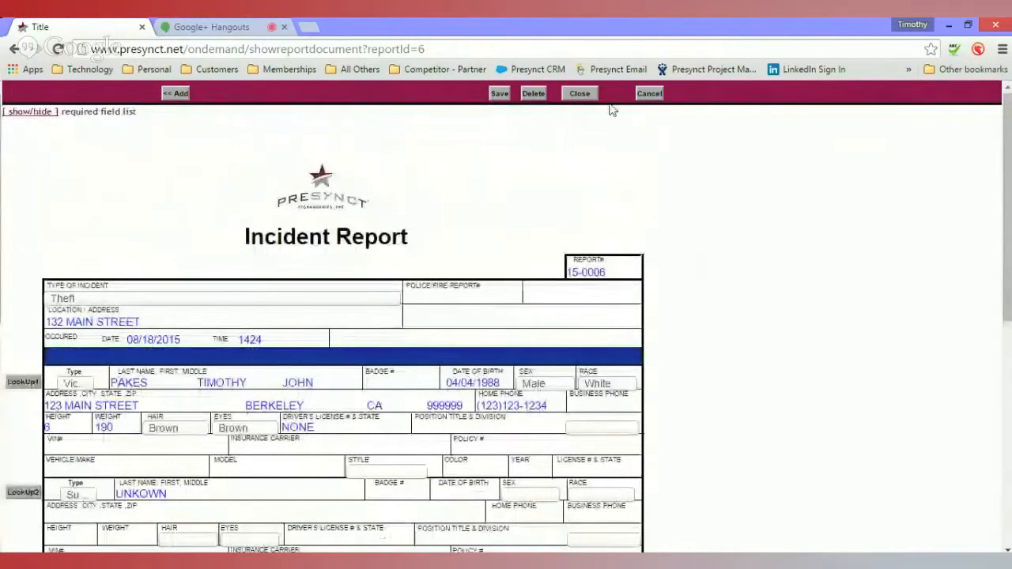
{"action": "left_click", "coordinate": [584, 100]}
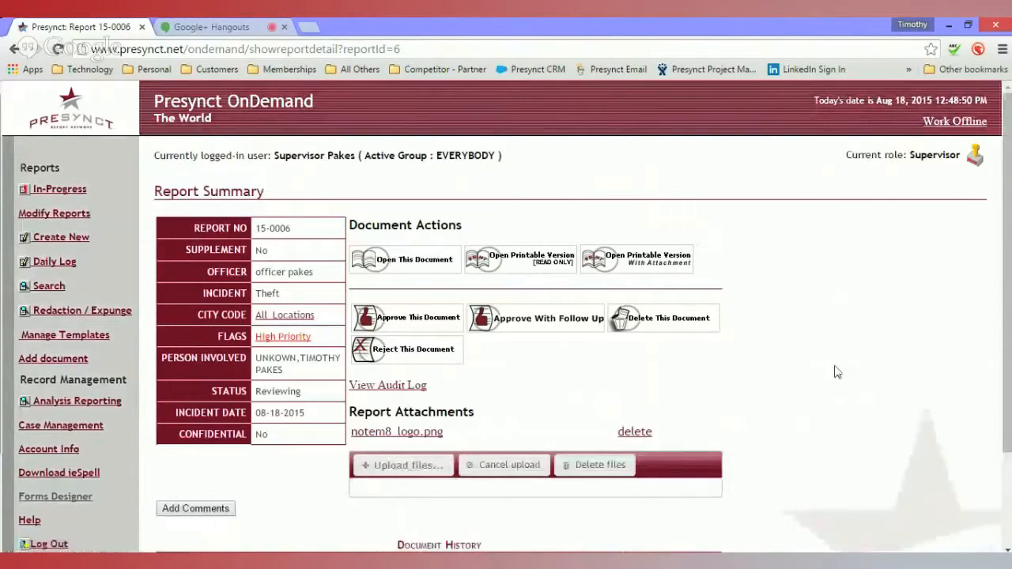
Step: Reject the theft report with the comment "REASONS WHY IT IS BEING REJECTED. NEED MORE INFO....."
{"action": "scroll", "coordinate": [836, 372], "scroll_direction": "down", "scroll_amount": 3}
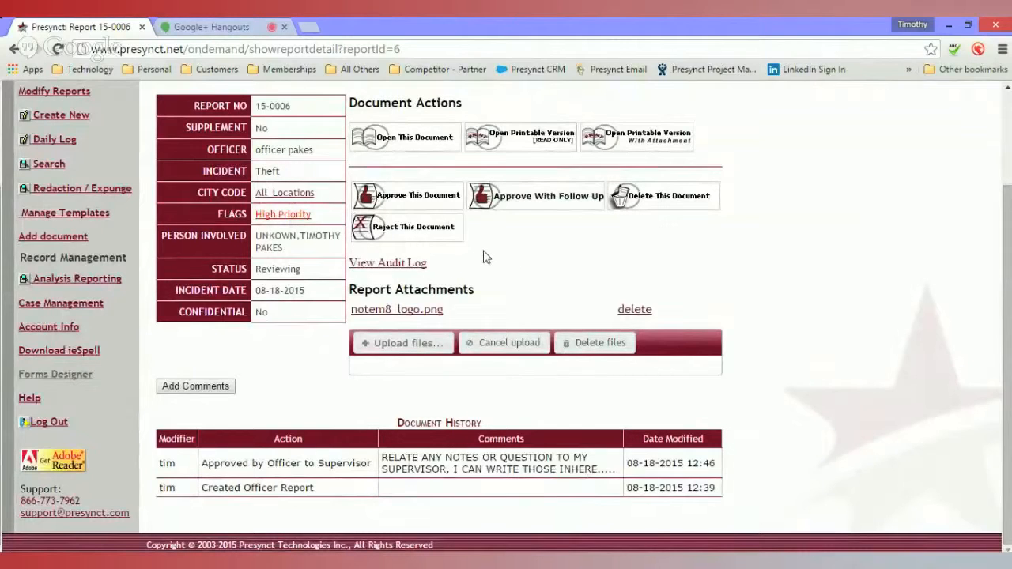
{"action": "left_click", "coordinate": [429, 236]}
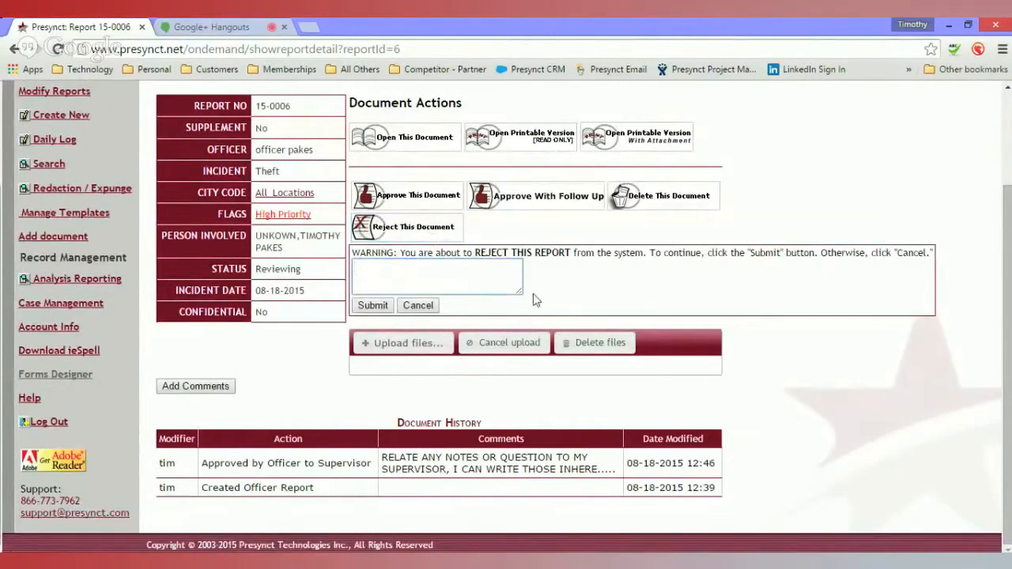
{"action": "type", "text": "REASONS WHY IT IS BEING REJEDT"}
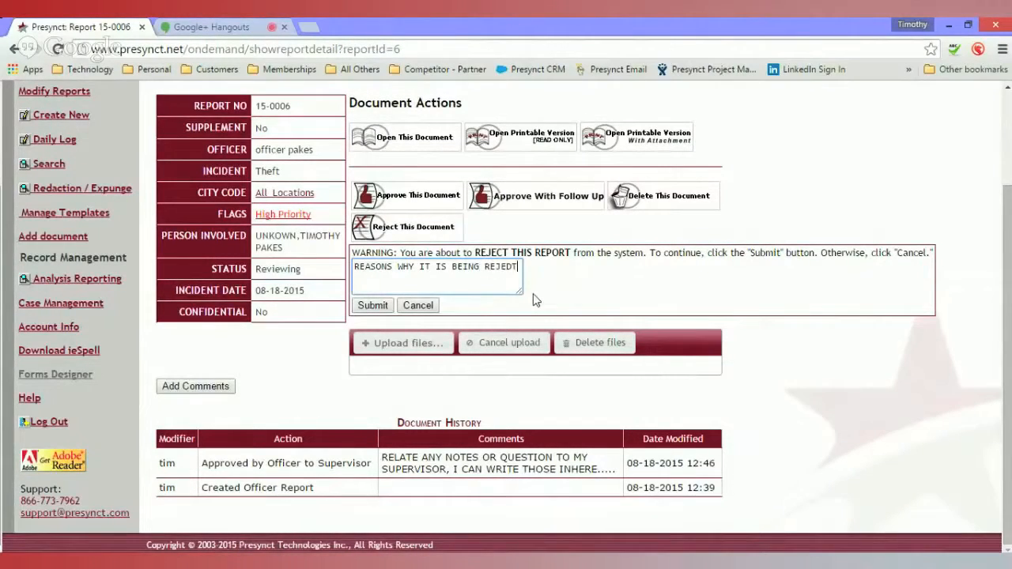
{"action": "key", "text": "BackSpace"}
{"action": "key", "text": "BackSpace"}
{"action": "type", "text": "CTED.  NO"}
{"action": "key", "text": "BackSpace"}
{"action": "type", "text": "EED MORE INFO....."}
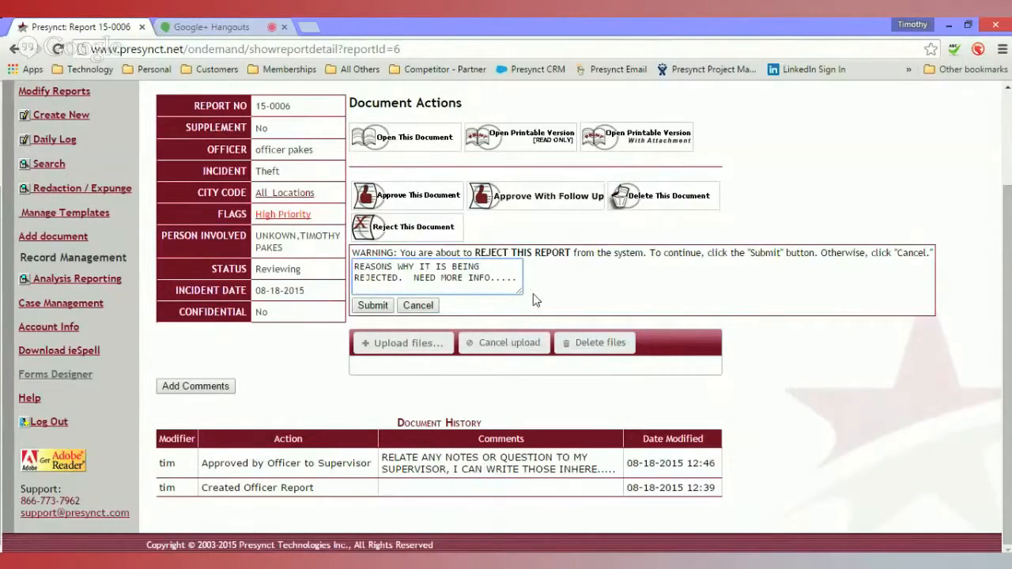
{"action": "left_click", "coordinate": [373, 306]}
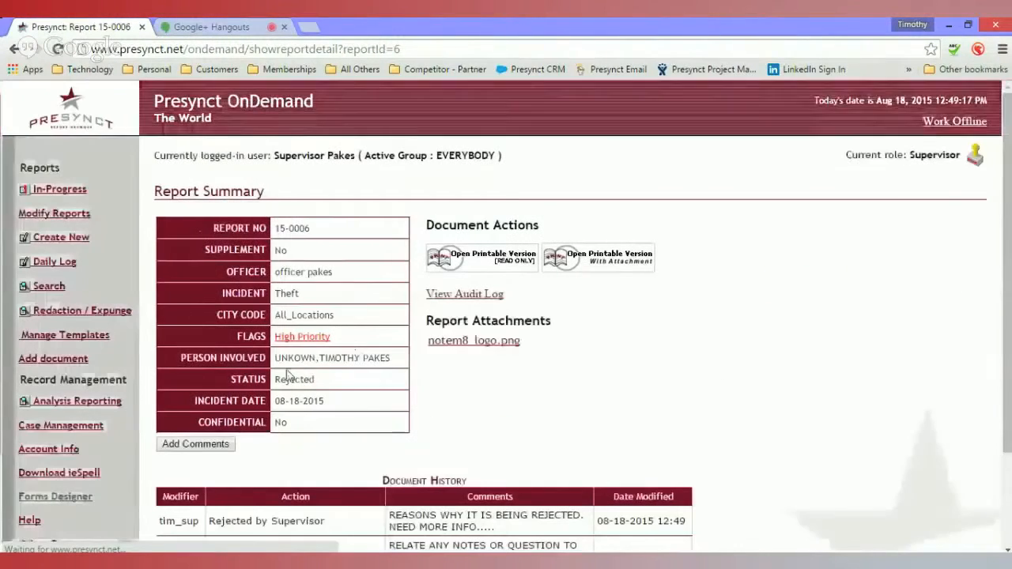
Step: Check the report's status and the supervisor's comment in the document history
{"action": "left_click_drag", "start_coordinate": [276, 380], "coordinate": [312, 385]}
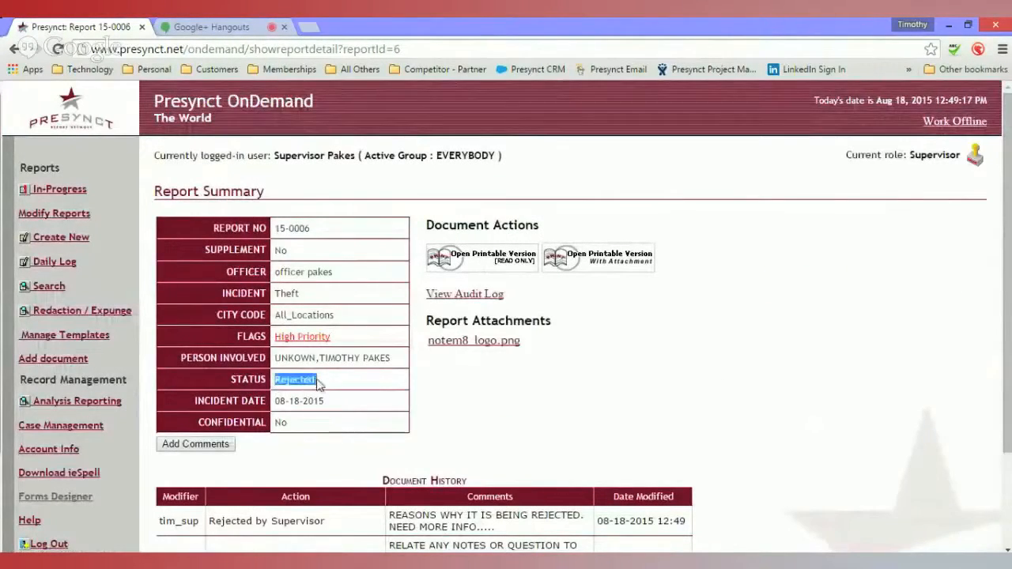
{"action": "scroll", "coordinate": [319, 383], "scroll_direction": "down", "scroll_amount": 1}
{"action": "left_click_drag", "start_coordinate": [382, 407], "coordinate": [472, 405]}
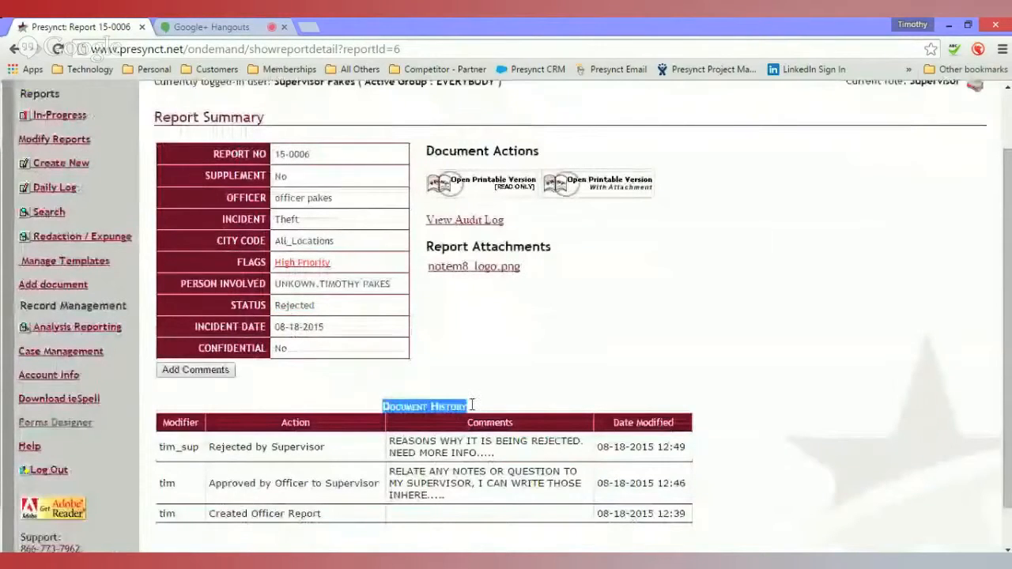
{"action": "left_click_drag", "start_coordinate": [394, 441], "coordinate": [484, 453]}
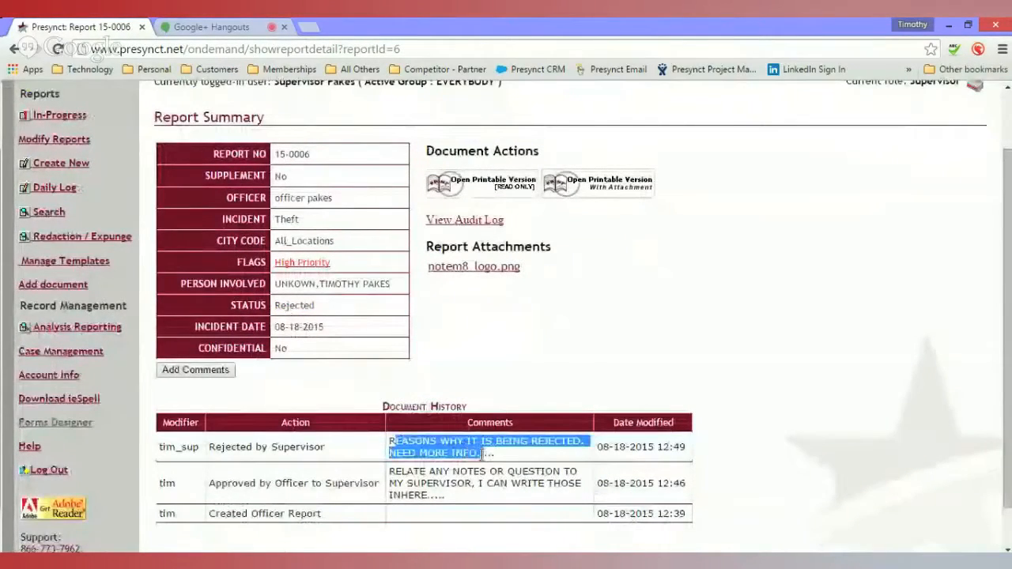
{"action": "scroll", "coordinate": [483, 335], "scroll_direction": "up", "scroll_amount": 1}
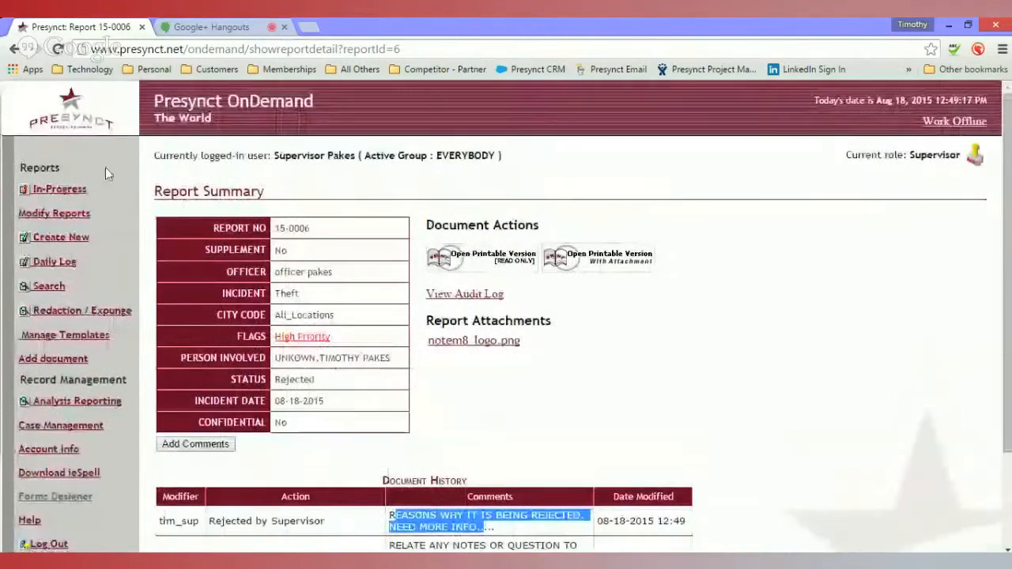
Step: Return to the in-progress reports and view the list of rejected reports
{"action": "left_click", "coordinate": [73, 194]}
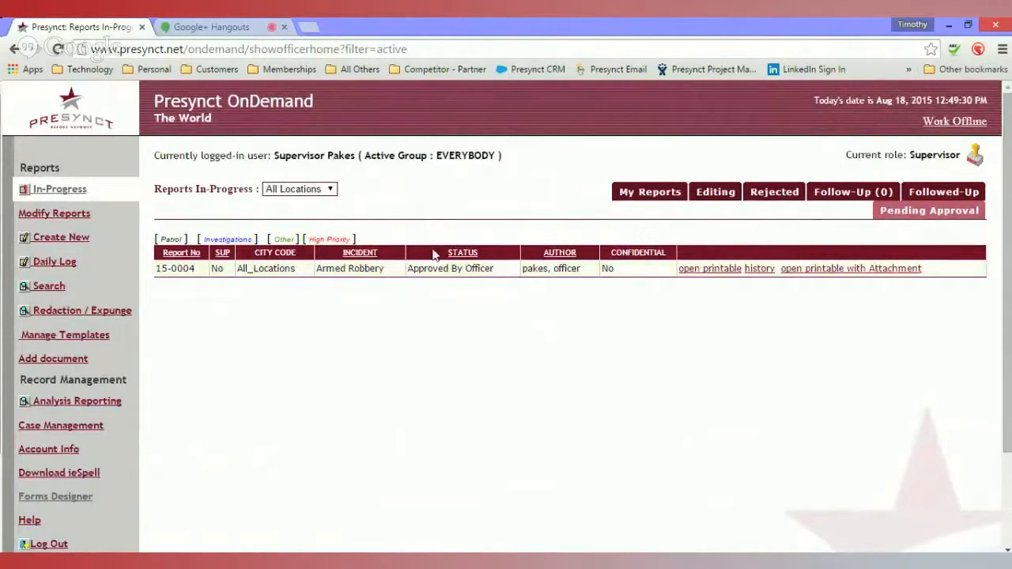
{"action": "left_click", "coordinate": [772, 196]}
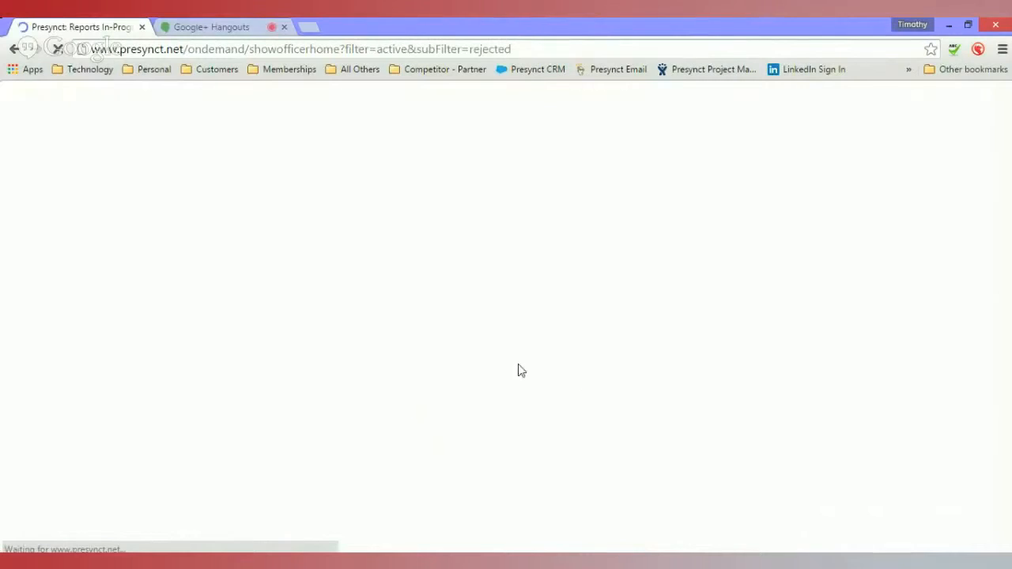
{"action": "scroll", "coordinate": [265, 340], "scroll_direction": "down", "scroll_amount": 2}
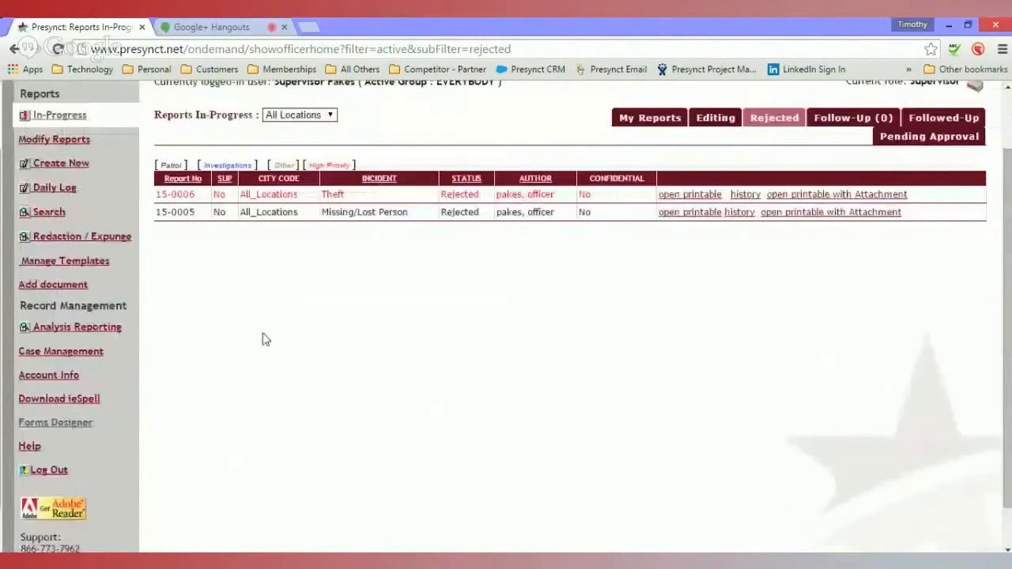
{"action": "scroll", "coordinate": [293, 325], "scroll_direction": "down", "scroll_amount": 1}
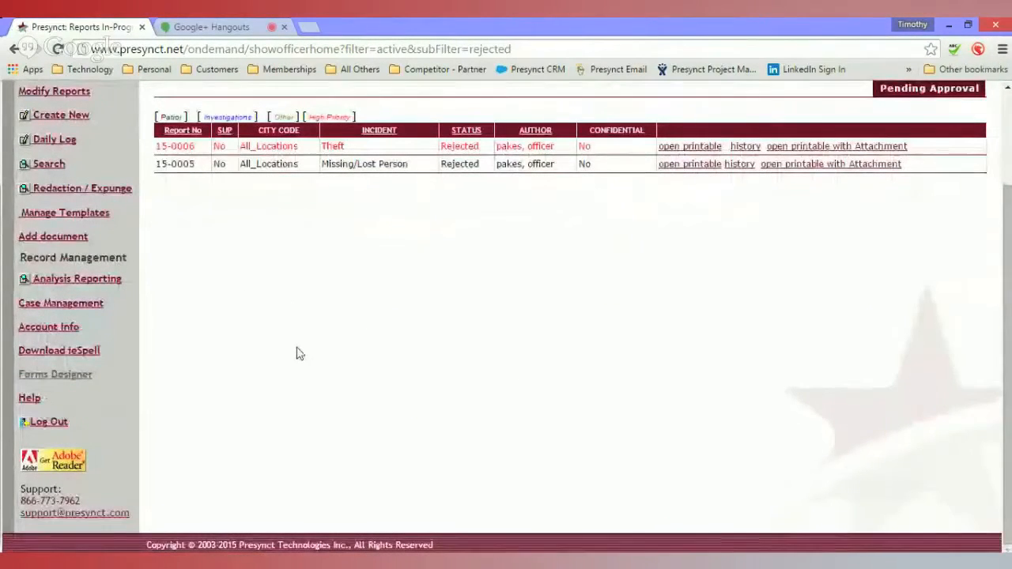
Step: Log out of the supervisor account and sign back in with the saved officer login
{"action": "left_click", "coordinate": [55, 423]}
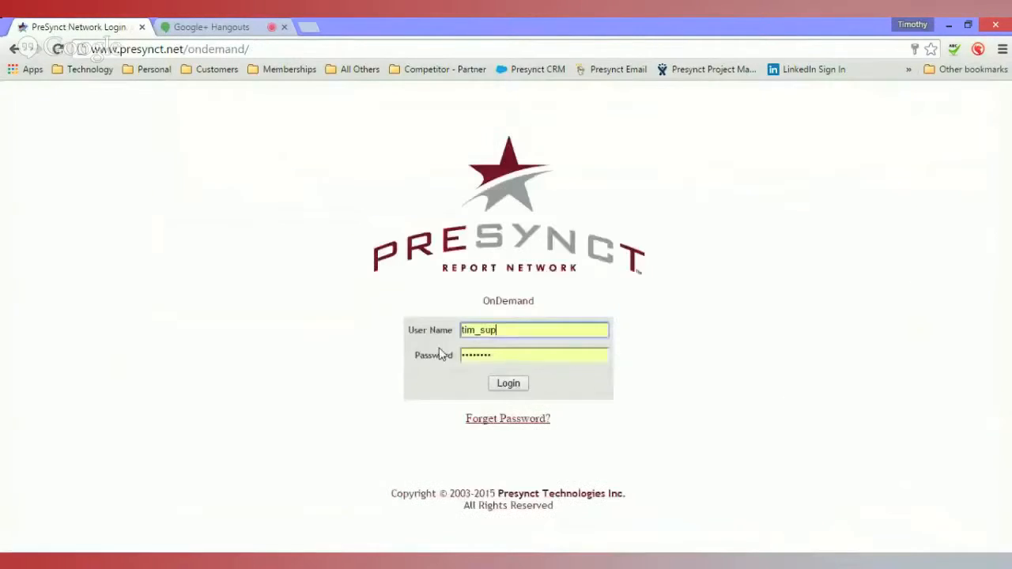
{"action": "left_click_drag", "start_coordinate": [523, 329], "coordinate": [411, 329]}
{"action": "type", "text": "TIM"}
{"action": "key", "text": "Tab"}
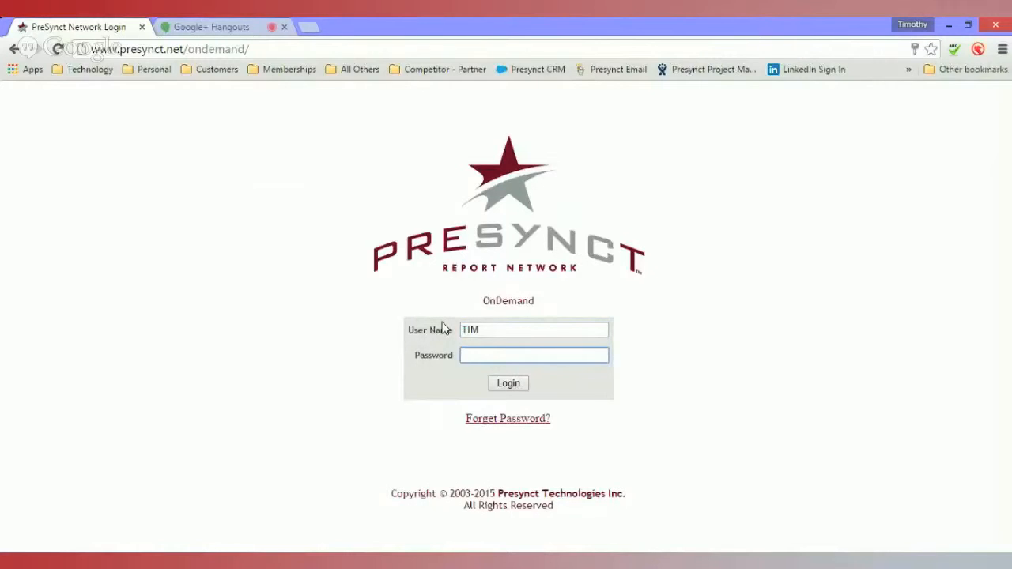
{"action": "key", "text": "shift+Tab"}
{"action": "type", "text": "tim"}
{"action": "key", "text": "Down"}
{"action": "key", "text": "Down"}
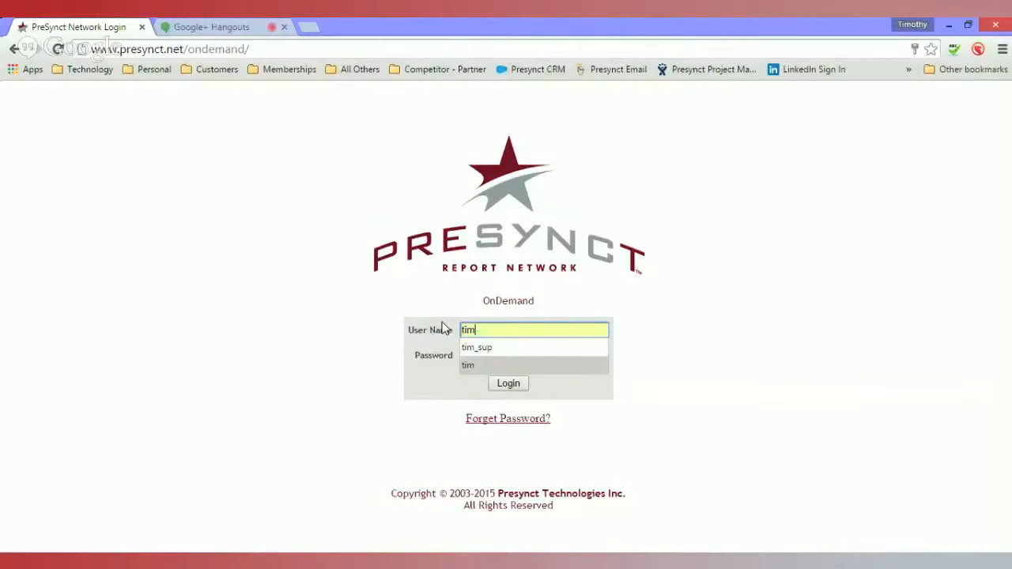
{"action": "key", "text": "Return"}
{"action": "key", "text": "Return"}
{"action": "key", "text": "Return"}
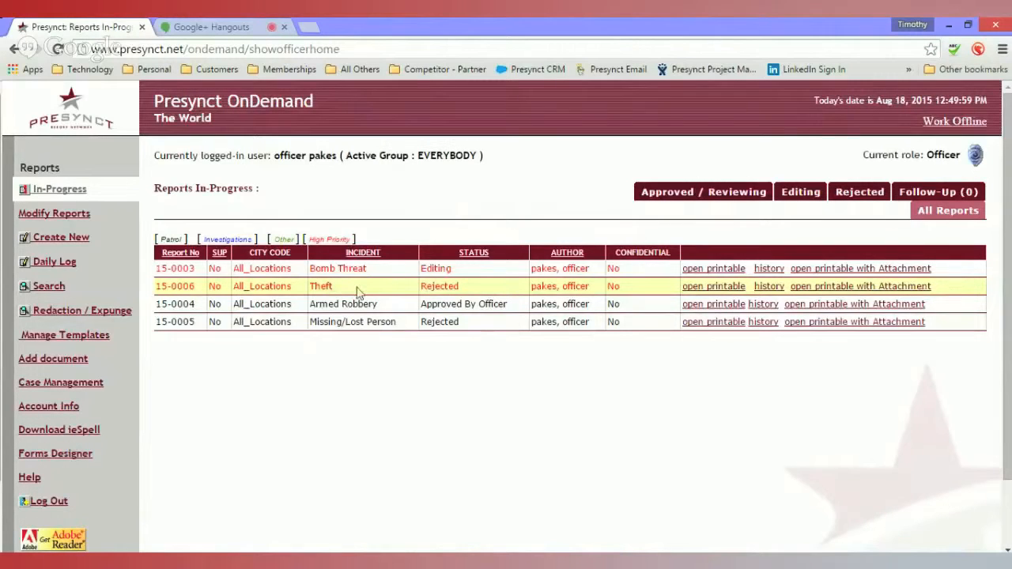
Step: Open the rejected theft report and review the supervisor's rejection comment in its document history
{"action": "left_click", "coordinate": [451, 286]}
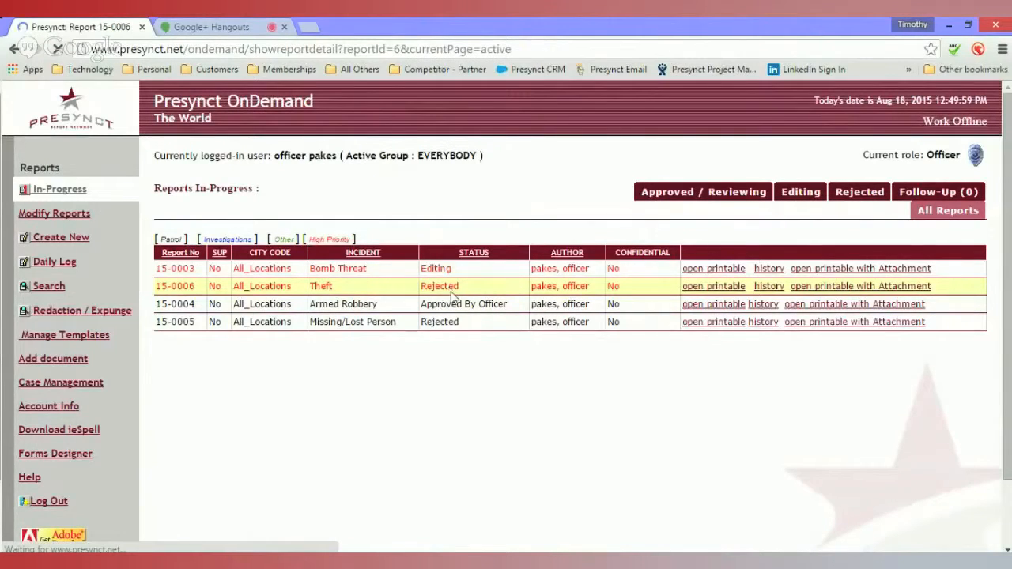
{"action": "scroll", "coordinate": [594, 344], "scroll_direction": "down", "scroll_amount": 2}
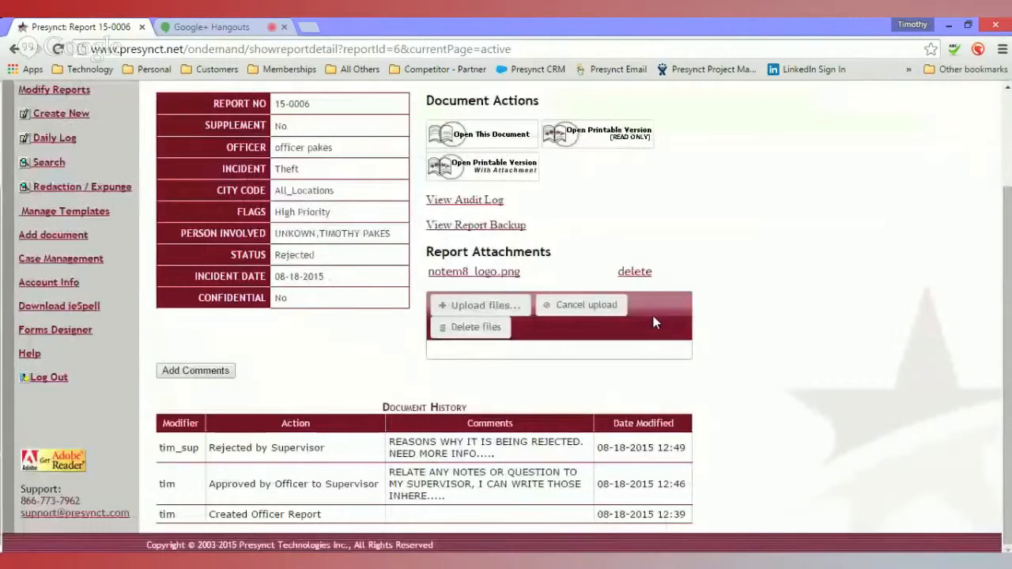
{"action": "left_click_drag", "start_coordinate": [381, 406], "coordinate": [445, 407]}
{"action": "left_click_drag", "start_coordinate": [388, 442], "coordinate": [475, 453]}
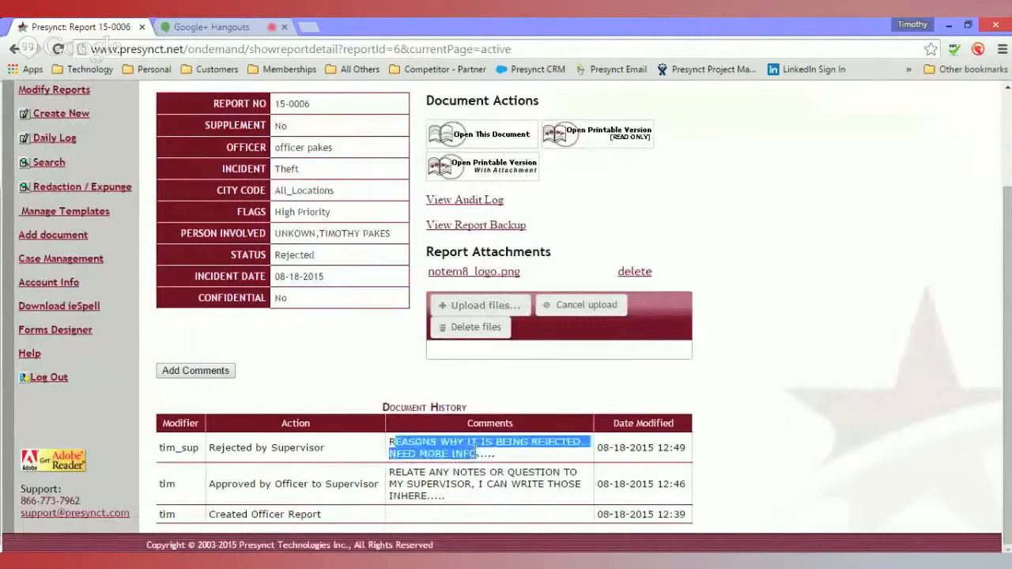
{"action": "left_click", "coordinate": [477, 424]}
Step: Open the theft report document, append "make corrections as required by my supervisor......" to the synopsis, and close the document
{"action": "scroll", "coordinate": [483, 386], "scroll_direction": "up", "scroll_amount": 2}
{"action": "left_click", "coordinate": [478, 265]}
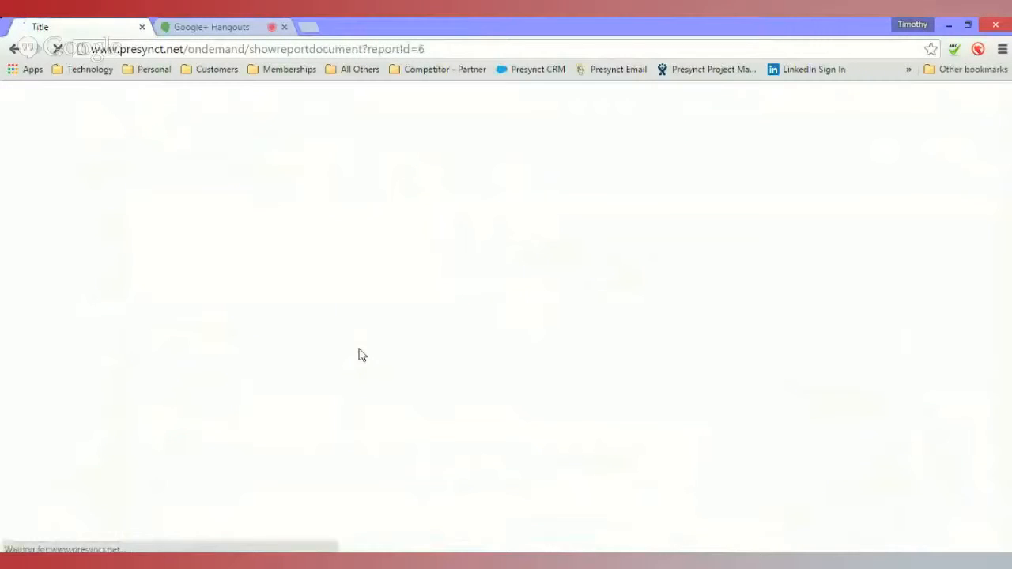
{"action": "scroll", "coordinate": [340, 356], "scroll_direction": "down", "scroll_amount": 5}
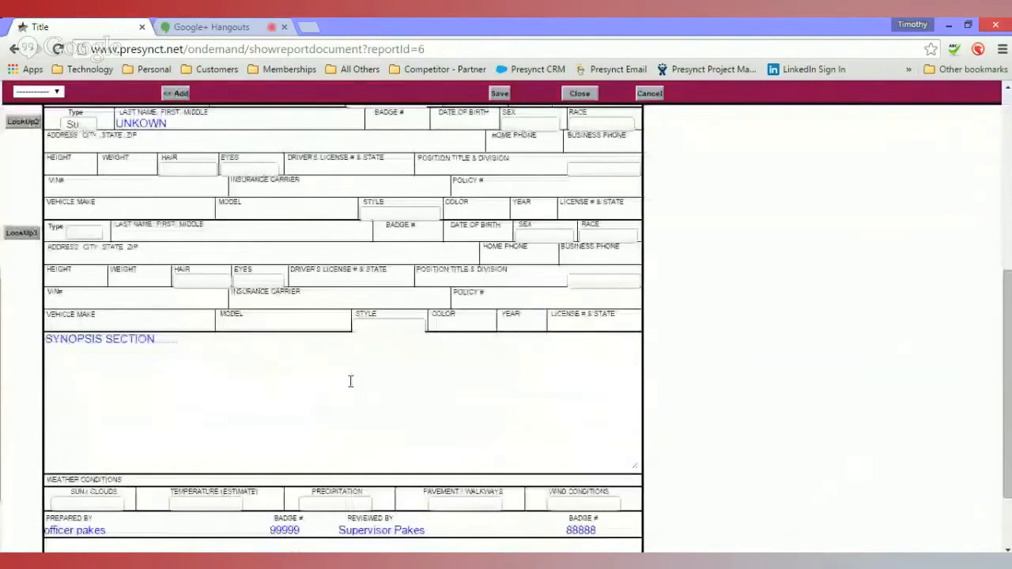
{"action": "left_click", "coordinate": [342, 348]}
{"action": "type", "text": "make corre"}
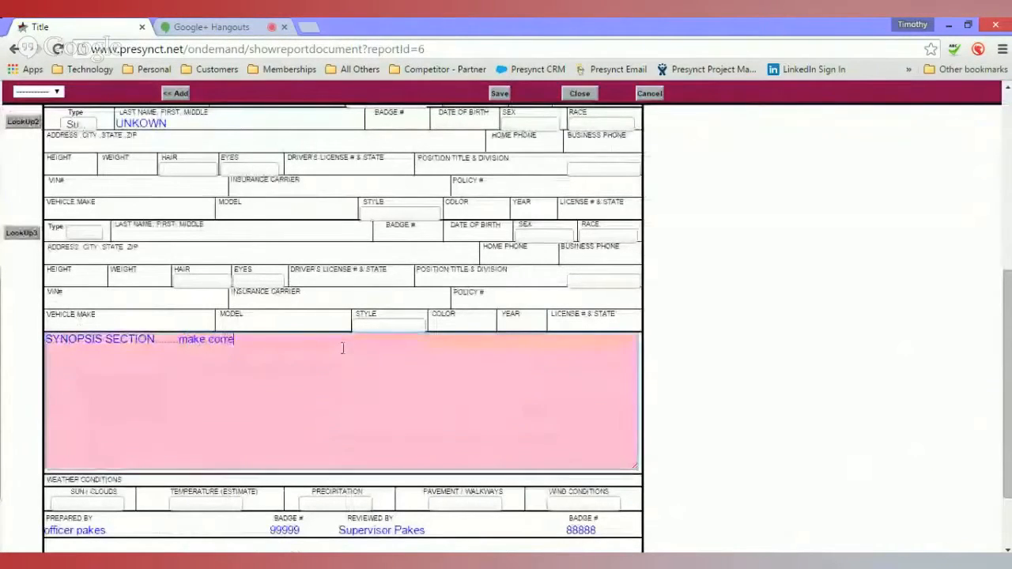
{"action": "type", "text": "ctions as required by "}
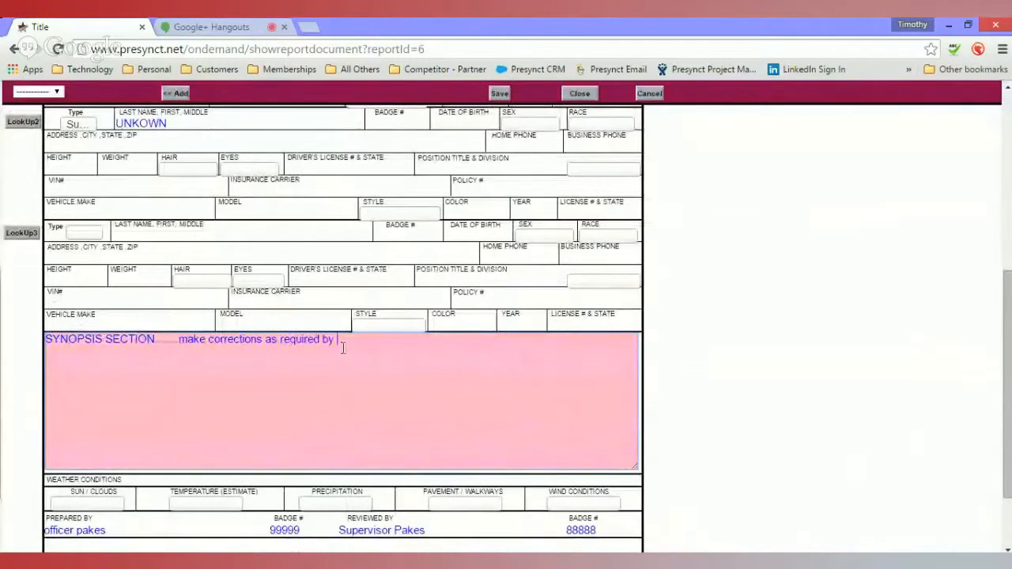
{"action": "type", "text": "my supervisor......"}
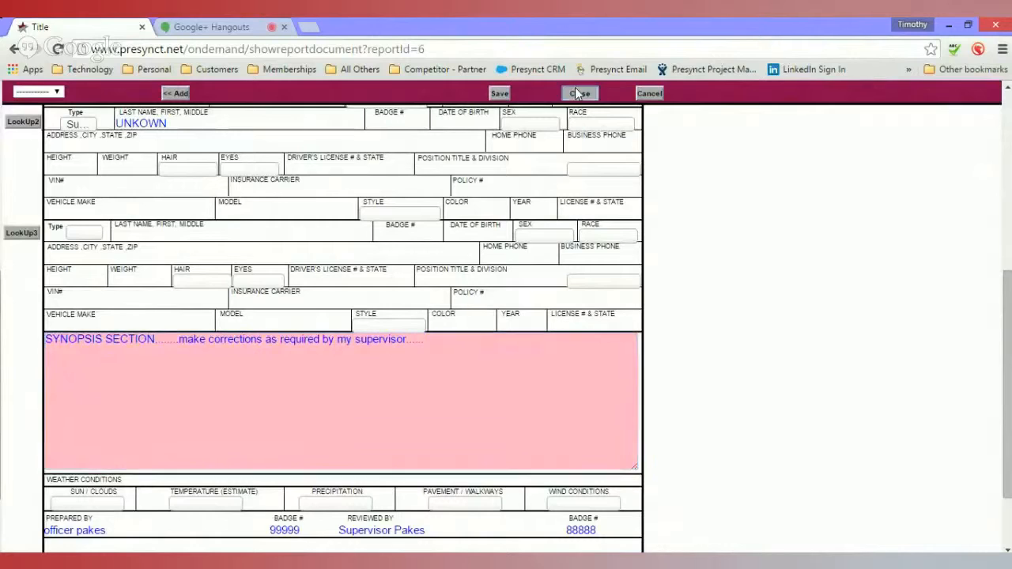
{"action": "left_click", "coordinate": [575, 90]}
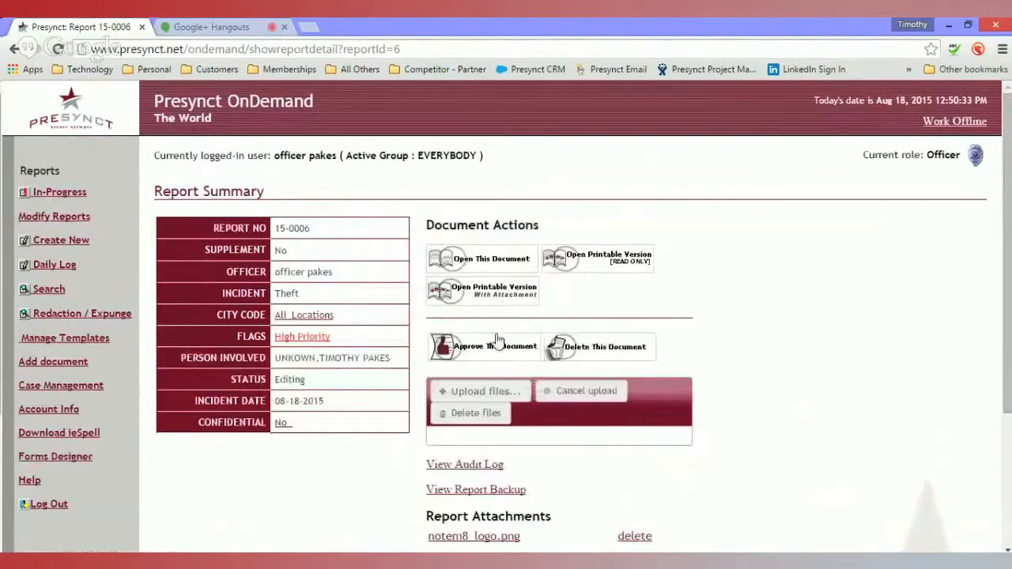
Step: Approve the corrected theft report with the comment "fixed...." and check its status in the report summary
{"action": "left_click", "coordinate": [496, 346]}
{"action": "left_click", "coordinate": [624, 400]}
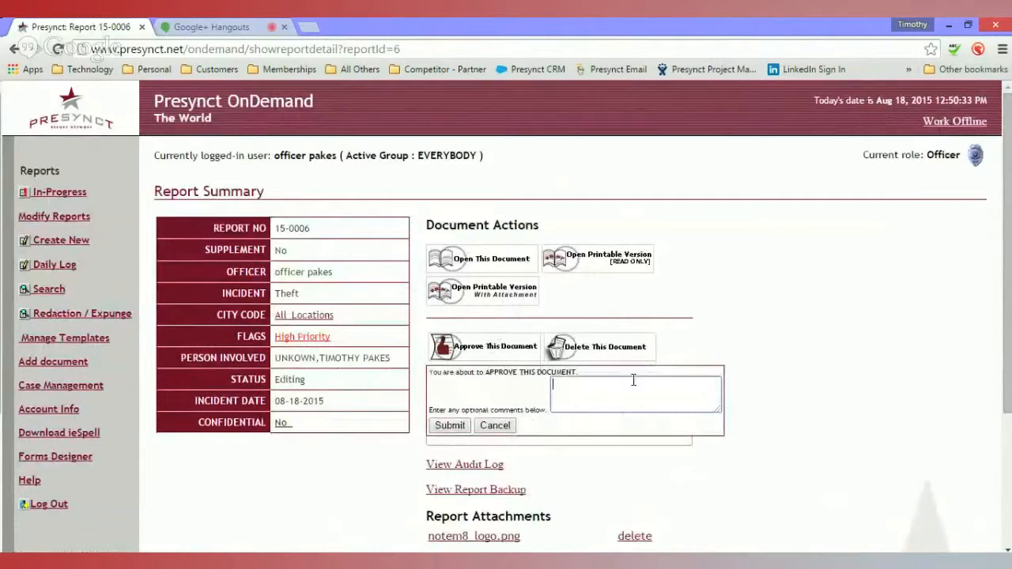
{"action": "type", "text": "fixed"}
{"action": "key", "text": "BackSpace"}
{"action": "key", "text": "BackSpace"}
{"action": "key", "text": "BackSpace"}
{"action": "key", "text": "BackSpace"}
{"action": "key", "text": "BackSpace"}
{"action": "type", "text": "ixed...."}
{"action": "left_click", "coordinate": [456, 432]}
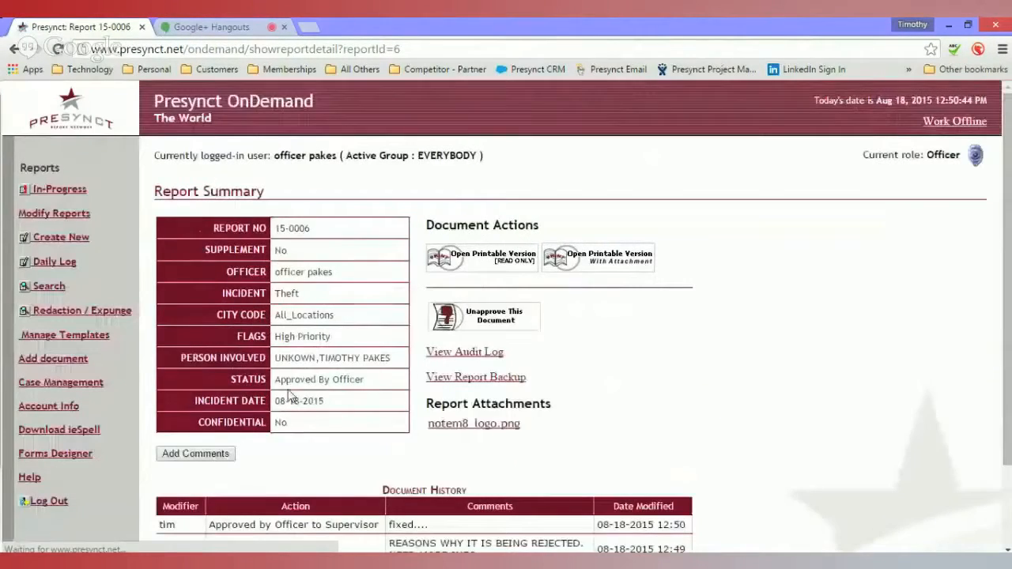
{"action": "left_click_drag", "start_coordinate": [274, 380], "coordinate": [367, 385]}
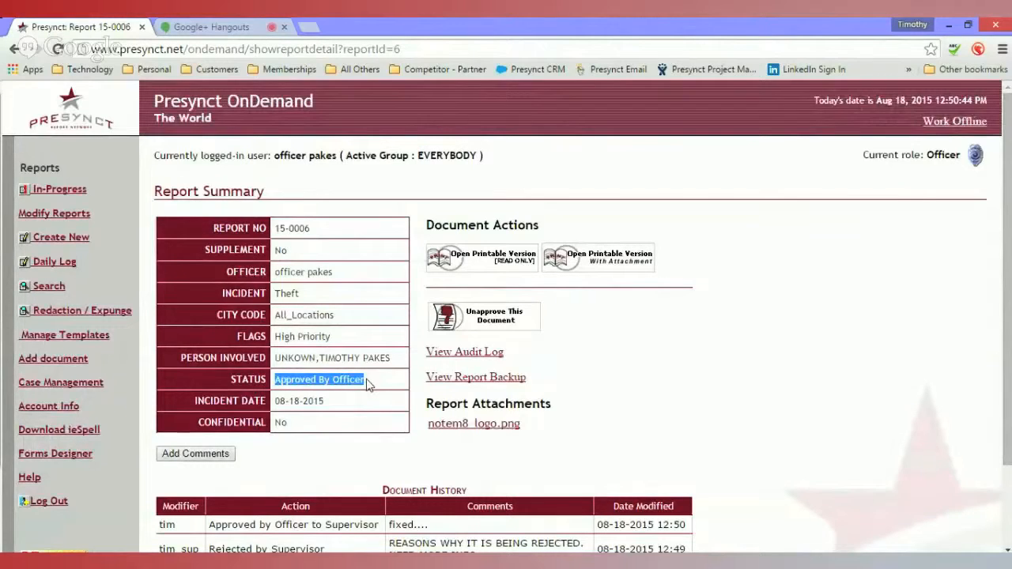
{"action": "left_click", "coordinate": [732, 347]}
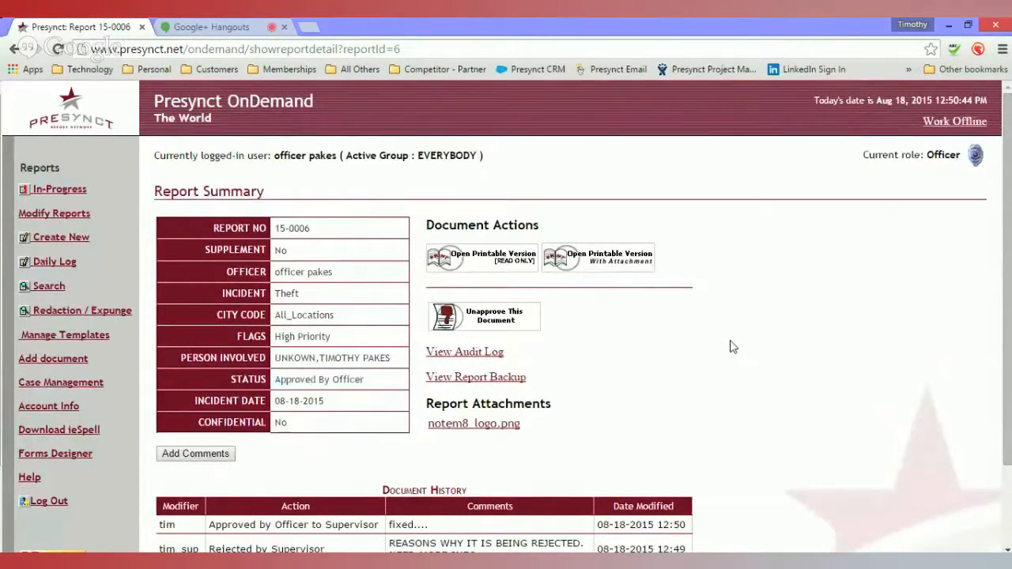